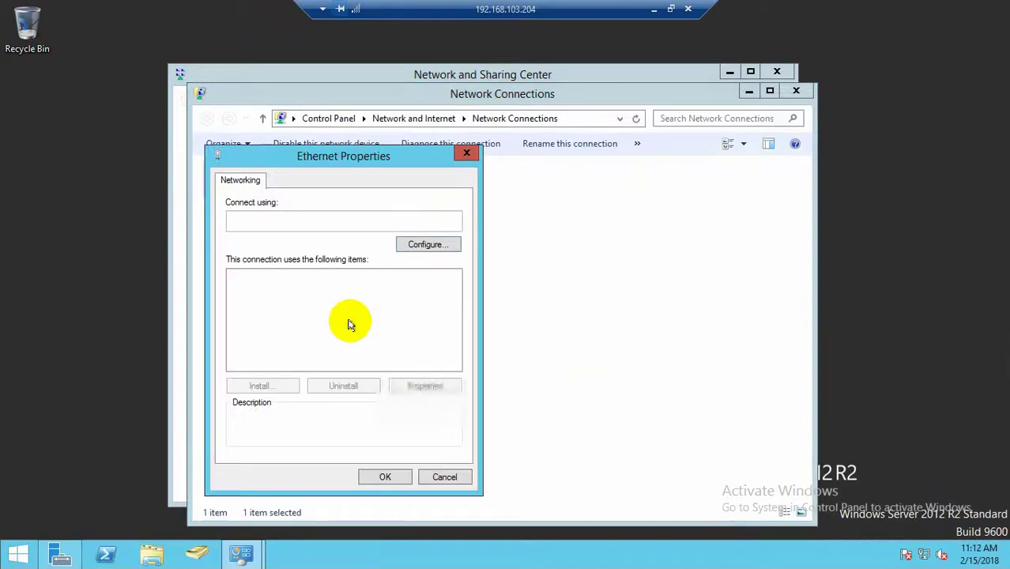
Step: Check the Ethernet adapter's IPv4 address, gateway and DNS server settings, and close the properties dialogs
{"action": "left_click", "coordinate": [364, 364]}
{"action": "double_click", "coordinate": [364, 363]}
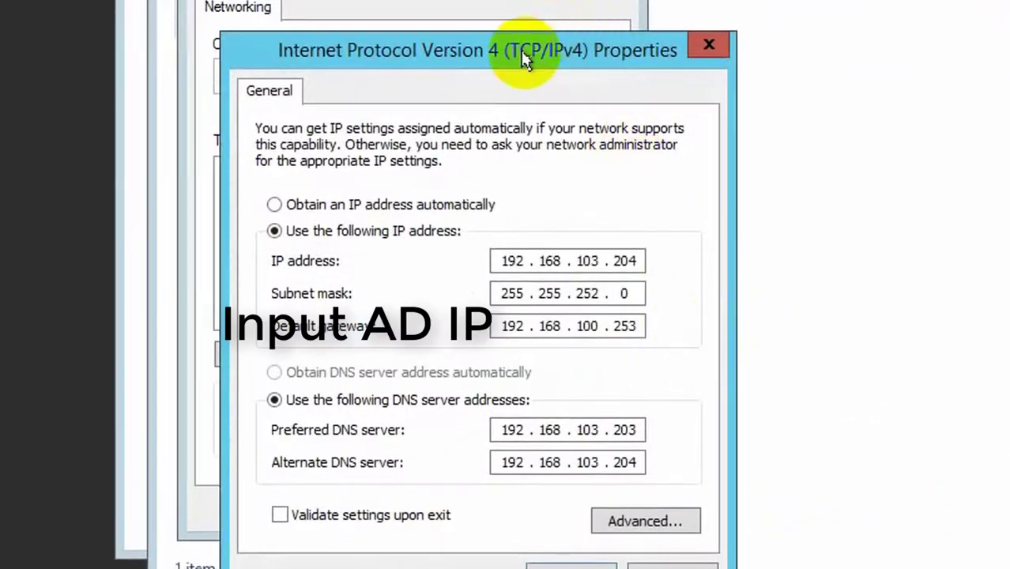
{"action": "left_click_drag", "start_coordinate": [521, 50], "coordinate": [649, 0]}
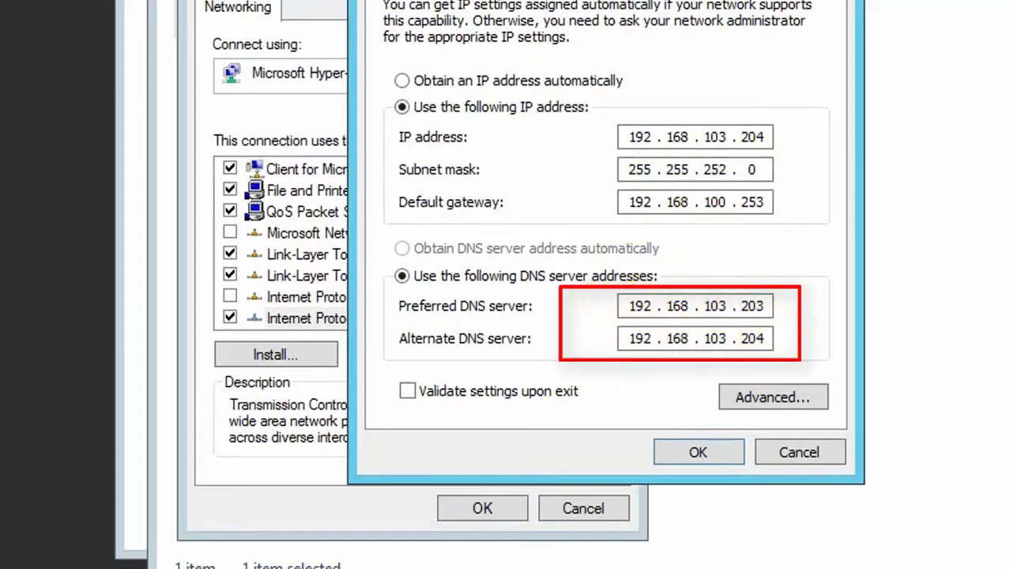
{"action": "key", "text": "Return"}
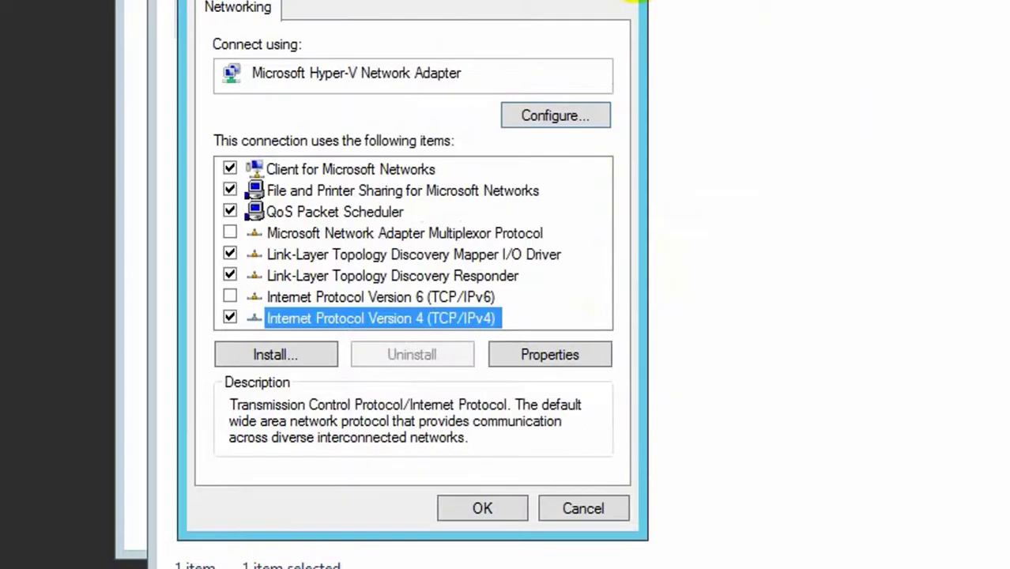
{"action": "key", "text": "Return"}
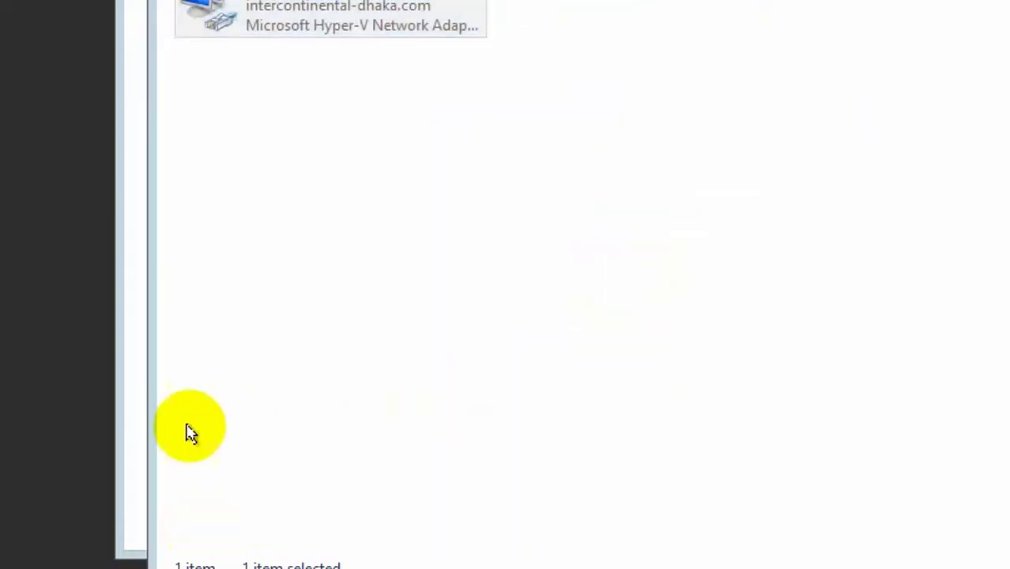
Step: Check the computer name and domain membership in the system properties, and close the open system and network windows
{"action": "key", "text": "super+e"}
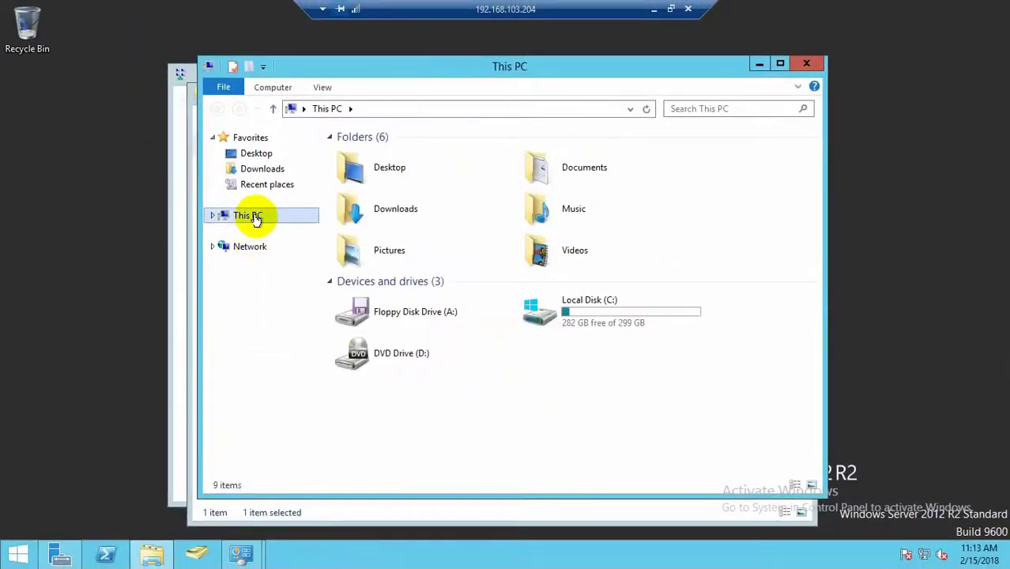
{"action": "right_click", "coordinate": [255, 219]}
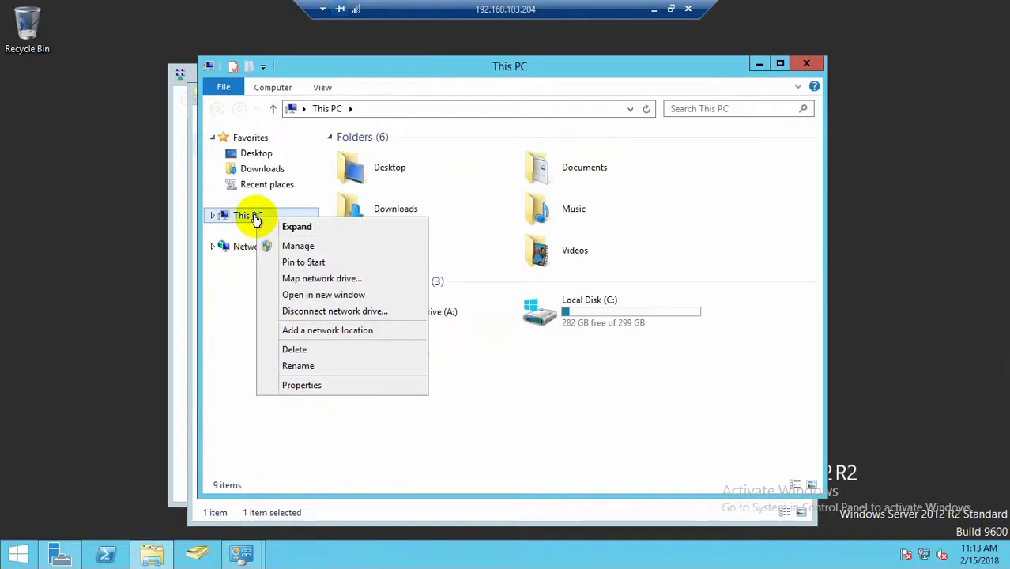
{"action": "left_click", "coordinate": [301, 385]}
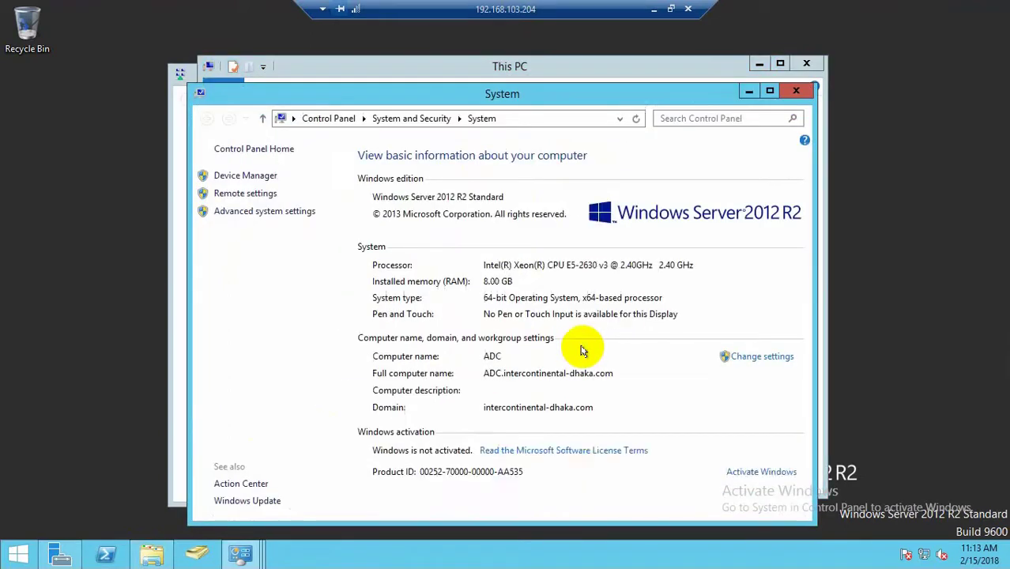
{"action": "left_click", "coordinate": [757, 357]}
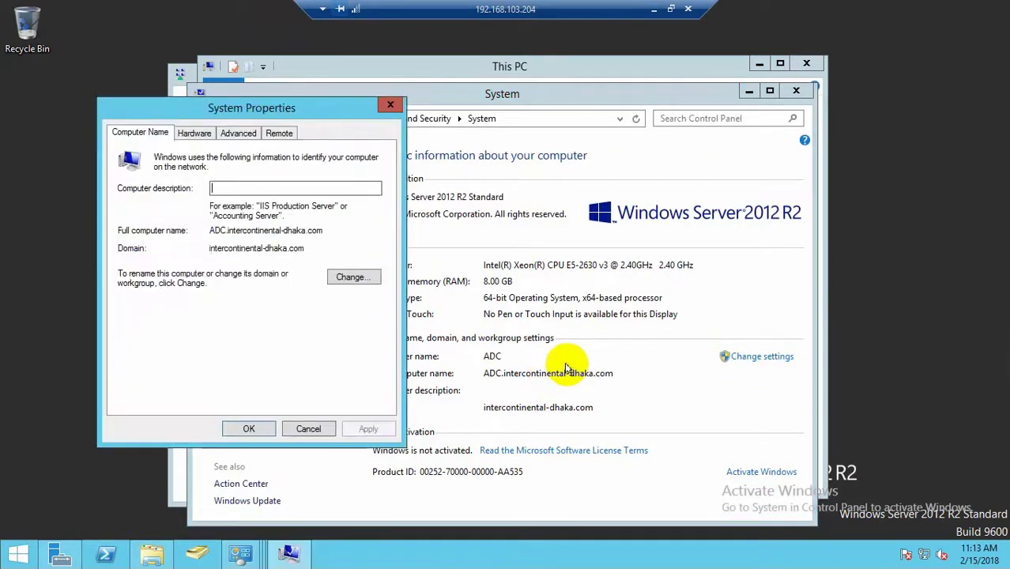
{"action": "left_click", "coordinate": [354, 276]}
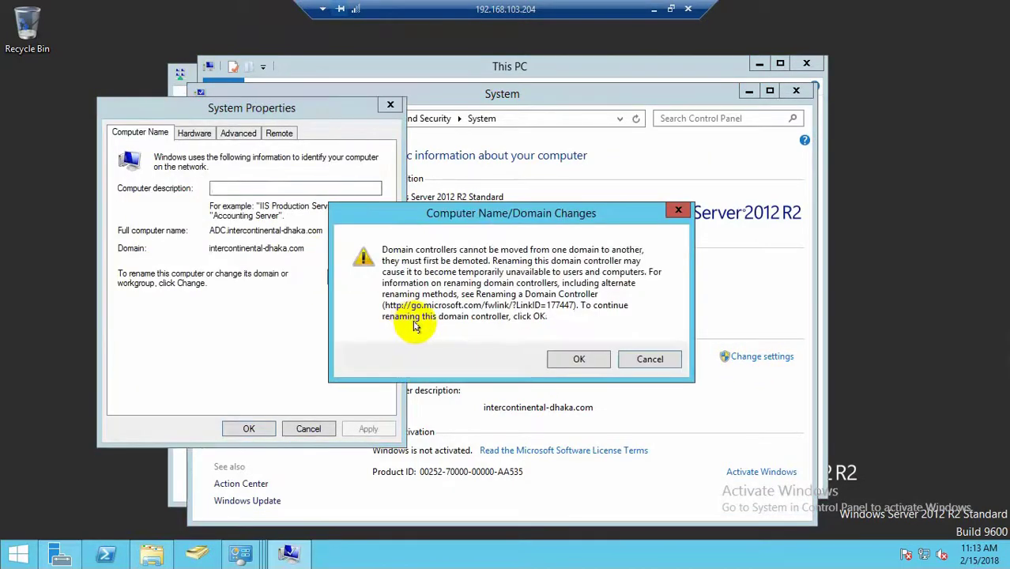
{"action": "left_click", "coordinate": [576, 358]}
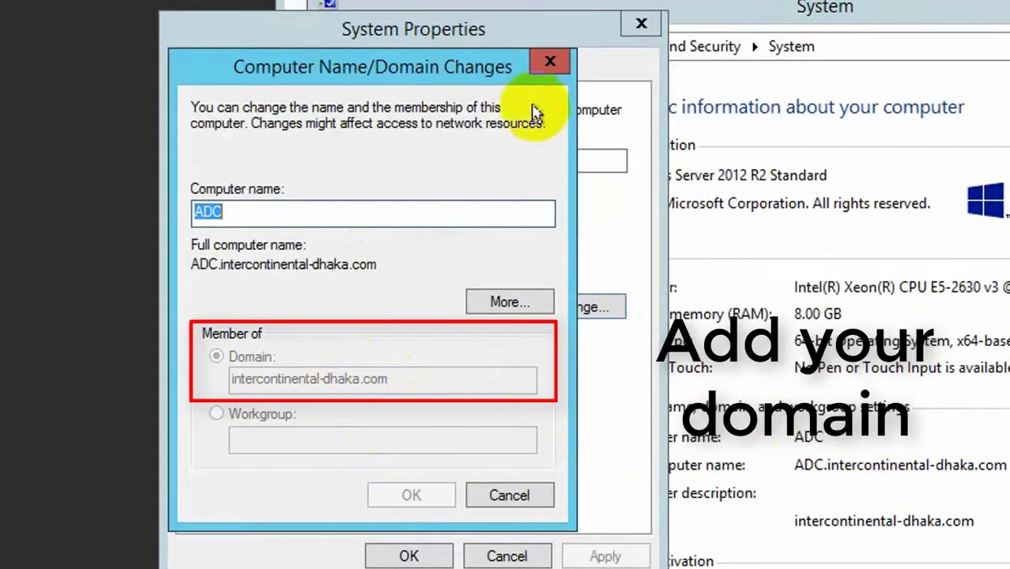
{"action": "left_click", "coordinate": [533, 66]}
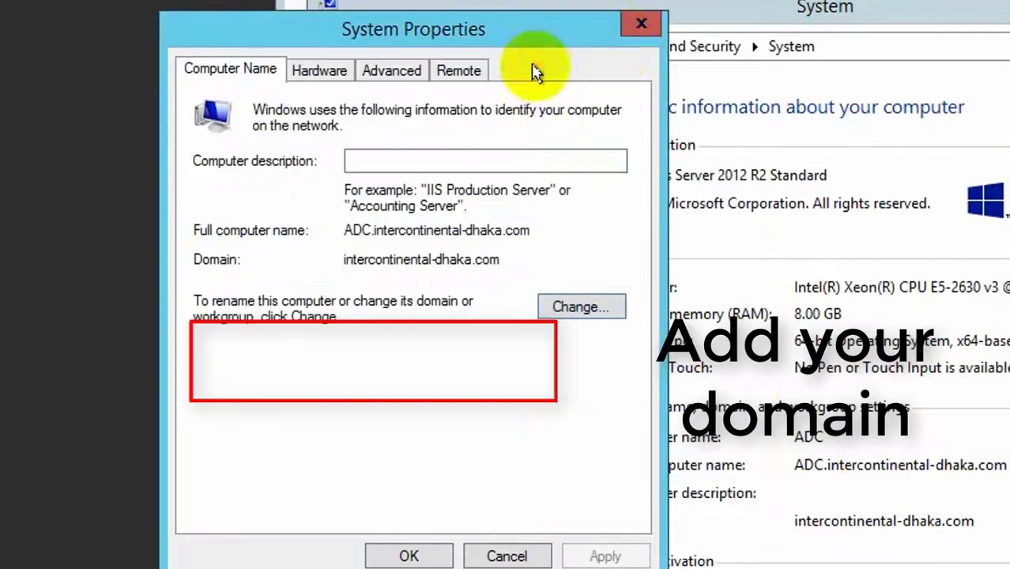
{"action": "left_click", "coordinate": [641, 24]}
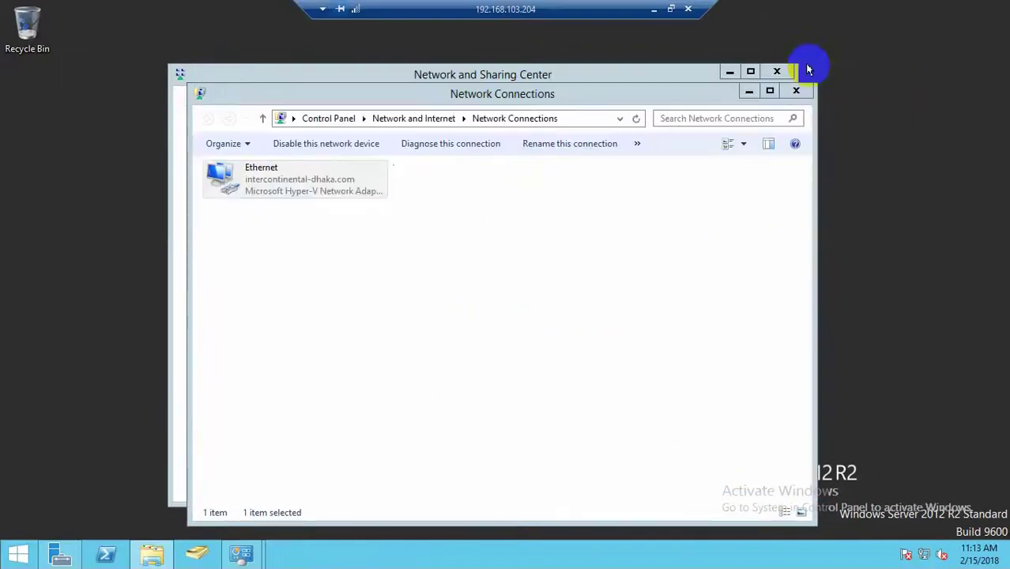
{"action": "left_click", "coordinate": [795, 91]}
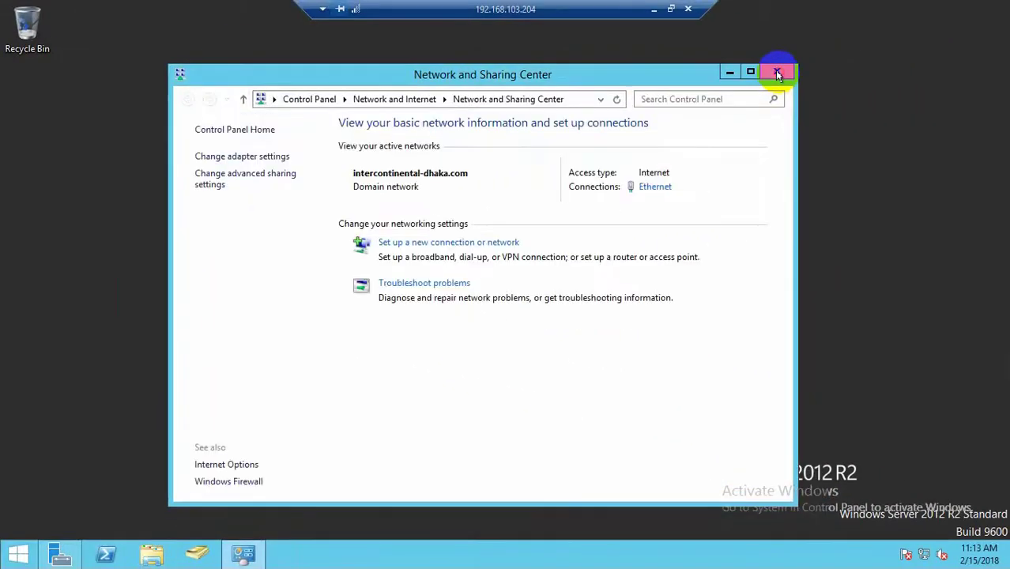
{"action": "left_click", "coordinate": [778, 73]}
Step: Go through the Add Roles and Features Wizard for a role-based installation, view the Active Directory Domain Services role, and close the wizard
{"action": "left_click", "coordinate": [62, 552]}
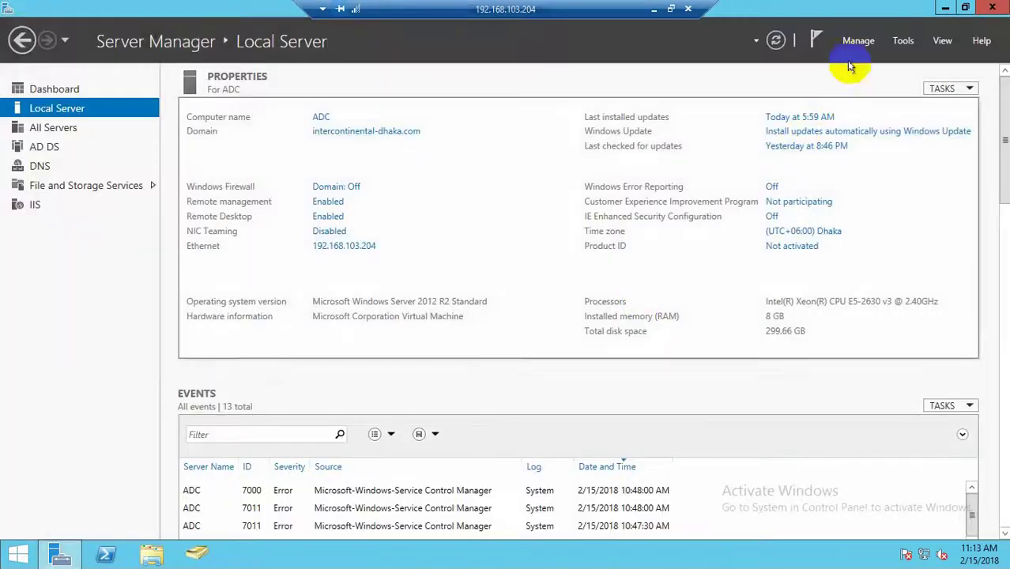
{"action": "left_click", "coordinate": [854, 43]}
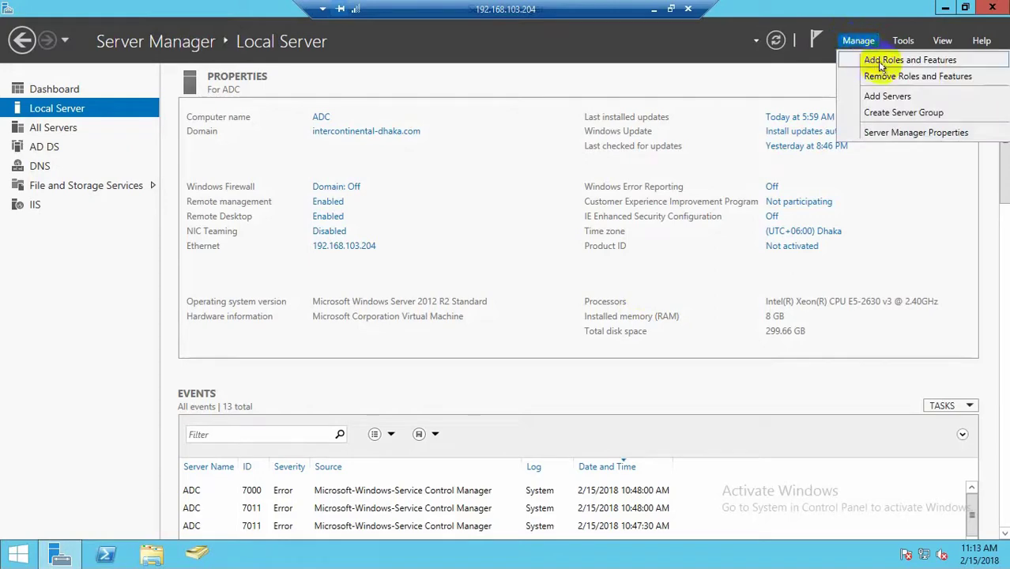
{"action": "left_click", "coordinate": [873, 63]}
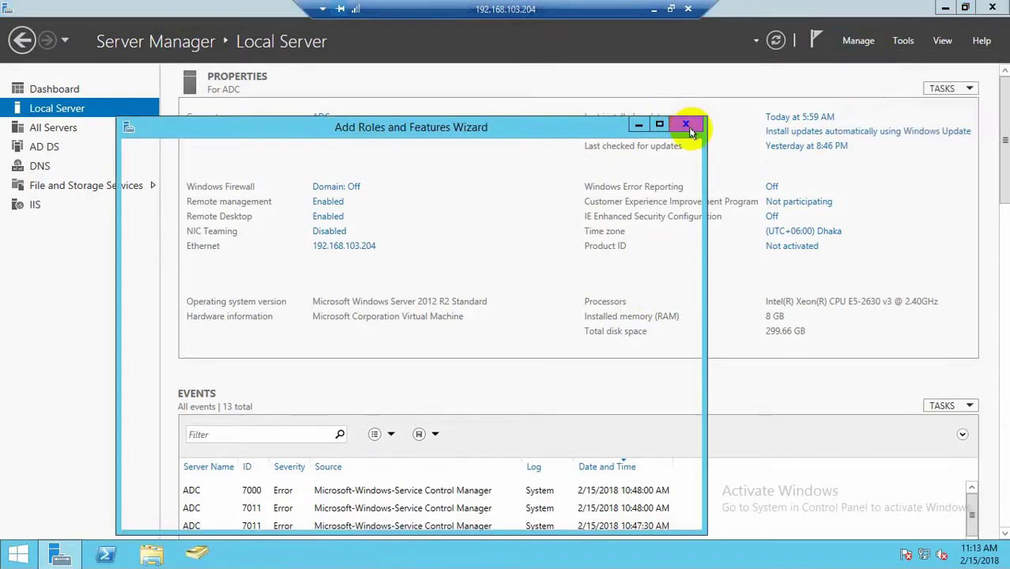
{"action": "left_click_drag", "start_coordinate": [452, 124], "coordinate": [493, 79]}
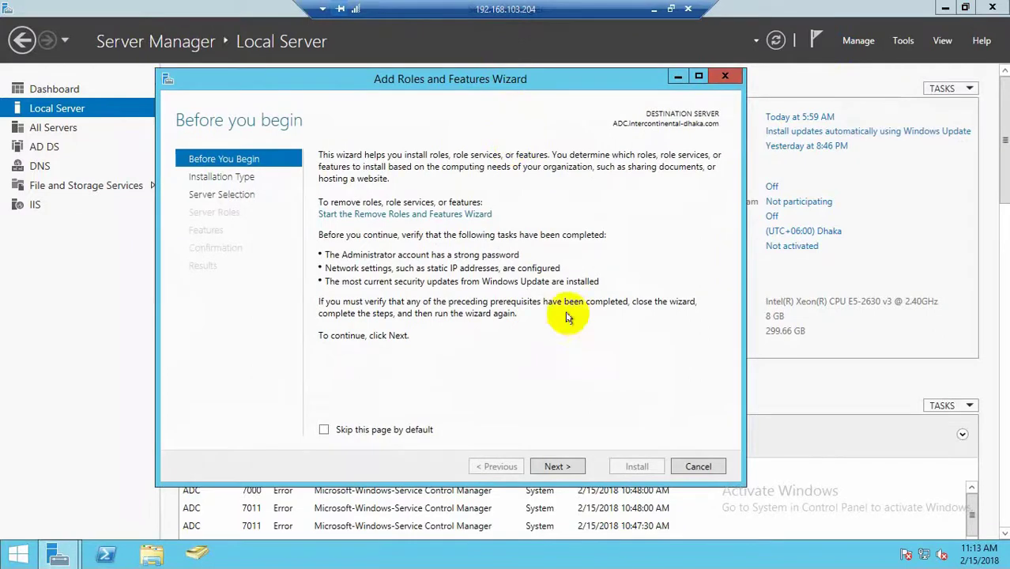
{"action": "left_click", "coordinate": [556, 466]}
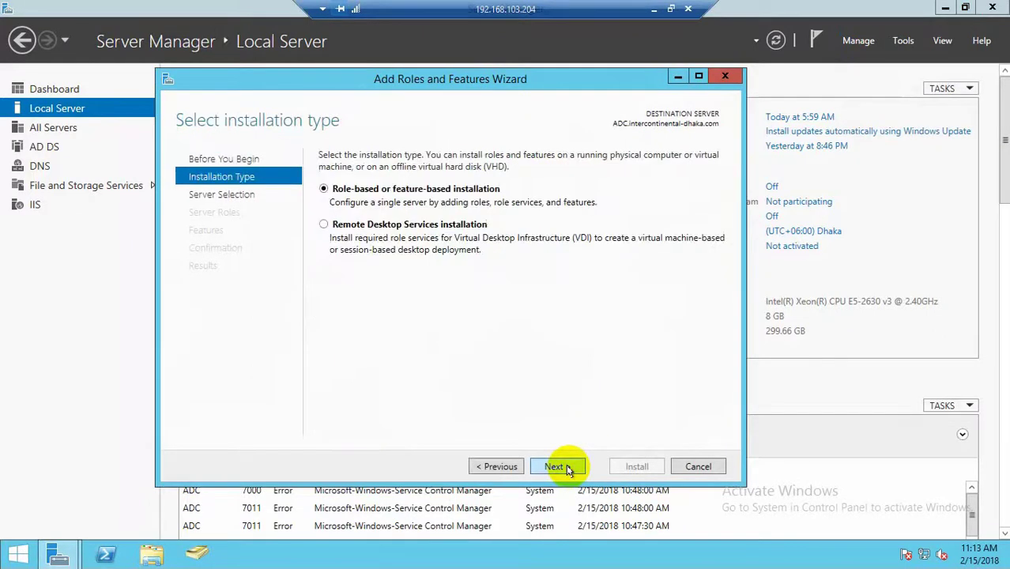
{"action": "left_click", "coordinate": [566, 467]}
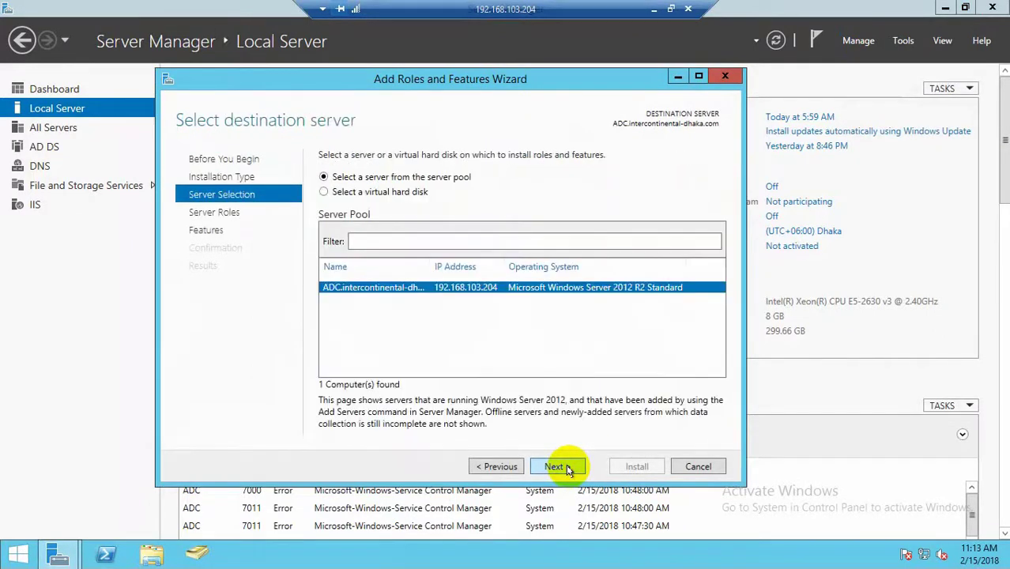
{"action": "left_click", "coordinate": [566, 468]}
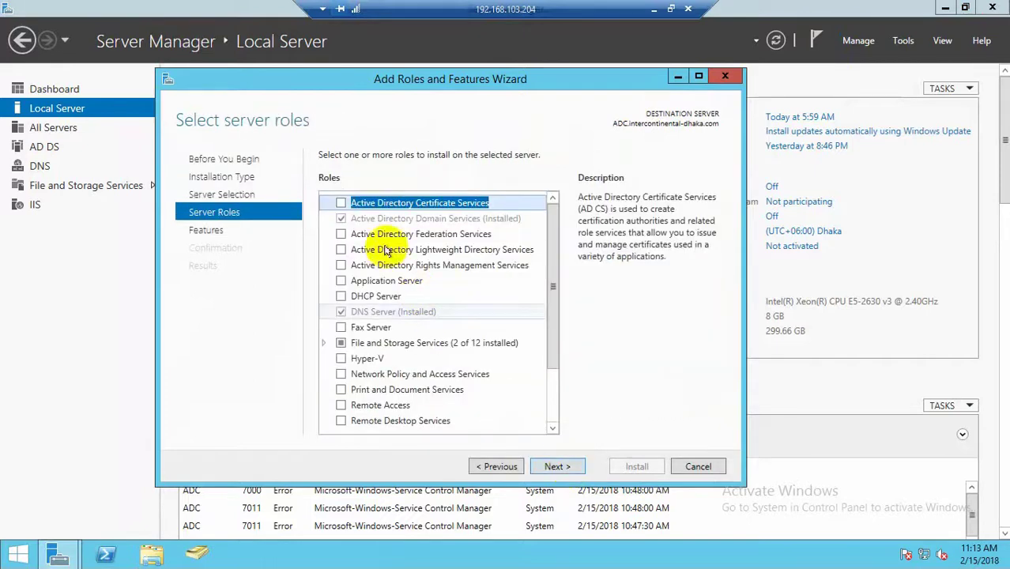
{"action": "left_click", "coordinate": [368, 219]}
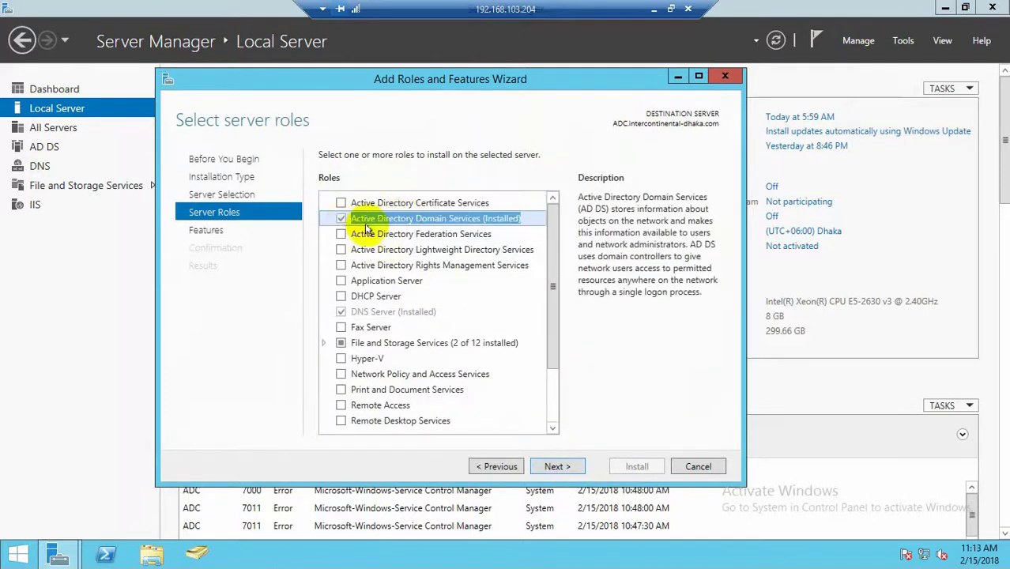
{"action": "left_click", "coordinate": [556, 466]}
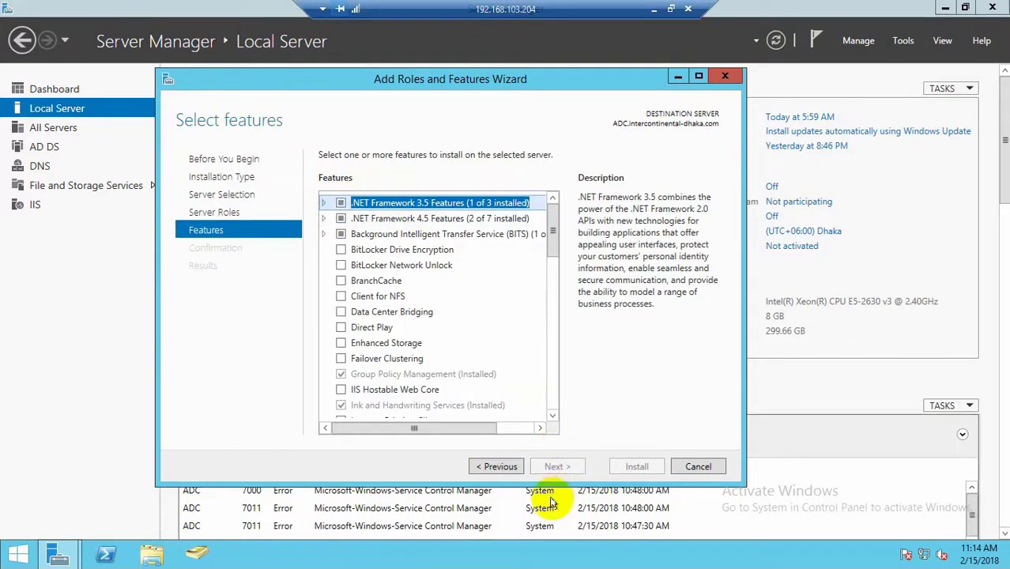
{"action": "left_click", "coordinate": [727, 78]}
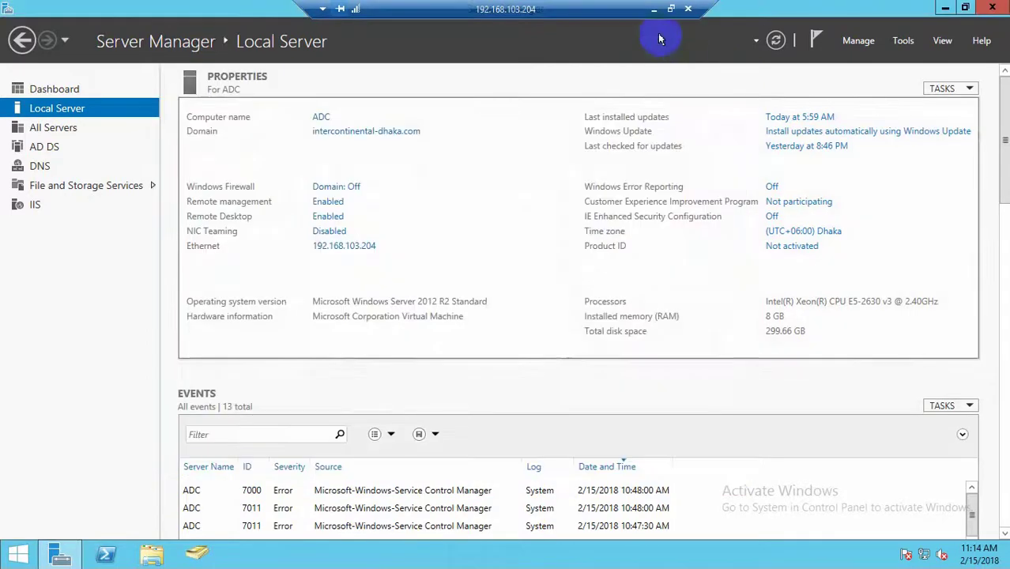
{"action": "left_click", "coordinate": [654, 9]}
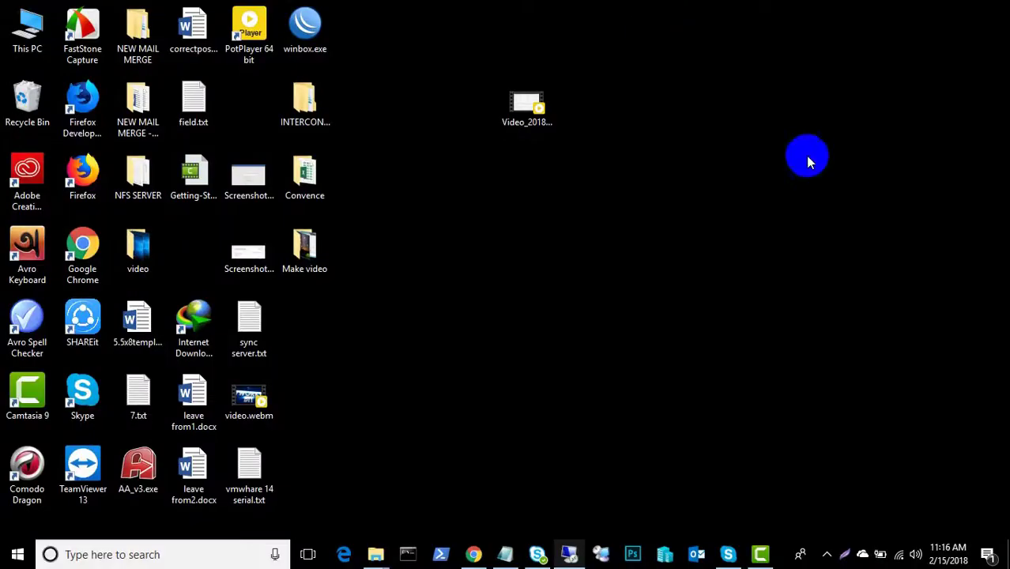
{"action": "left_click", "coordinate": [825, 557]}
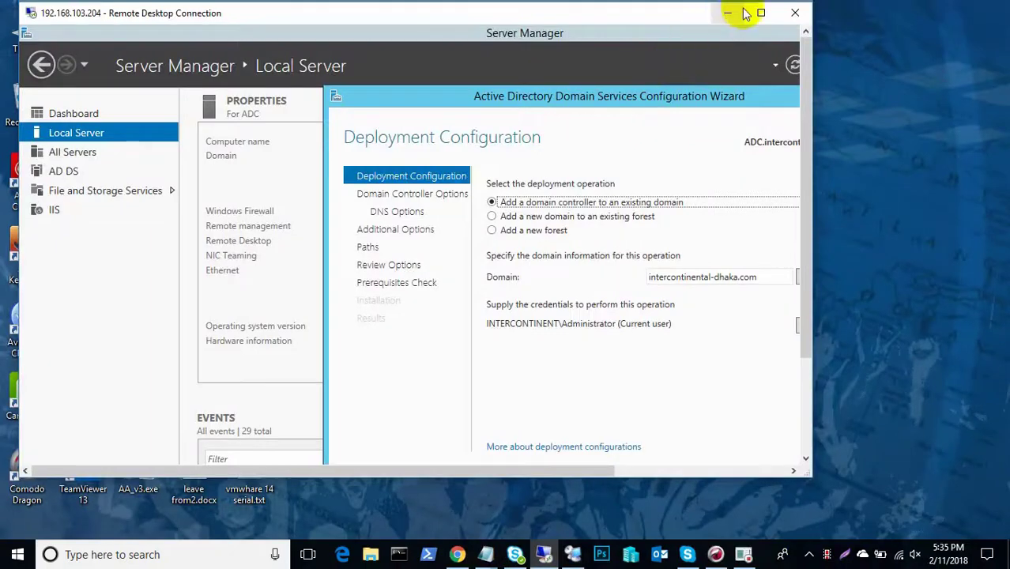
Step: Maximize the remote session and accept adding a domain controller to the existing domain intercontinental-dhaka.com
{"action": "left_click", "coordinate": [755, 12]}
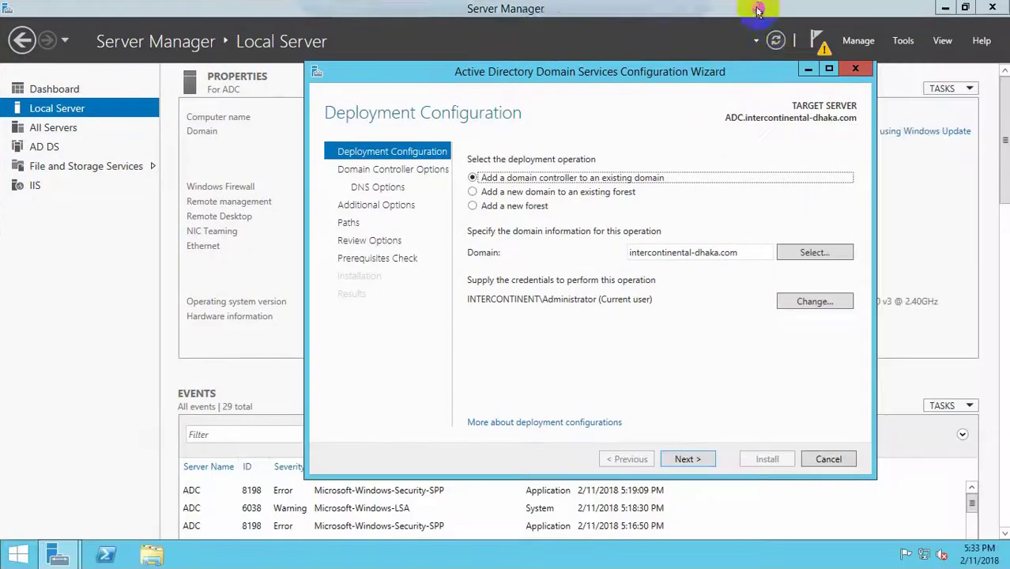
{"action": "double_click", "coordinate": [700, 251]}
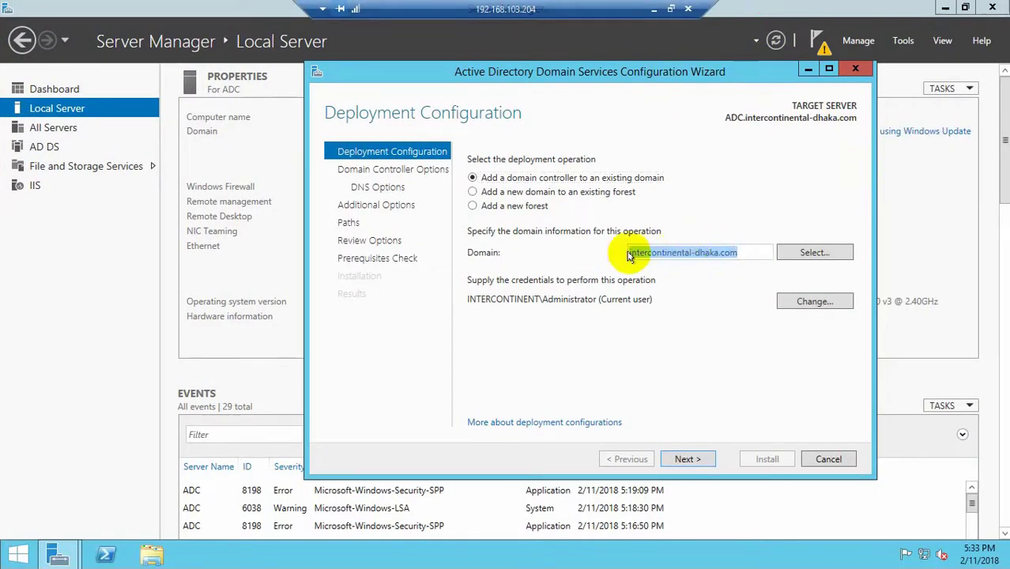
{"action": "left_click", "coordinate": [684, 459]}
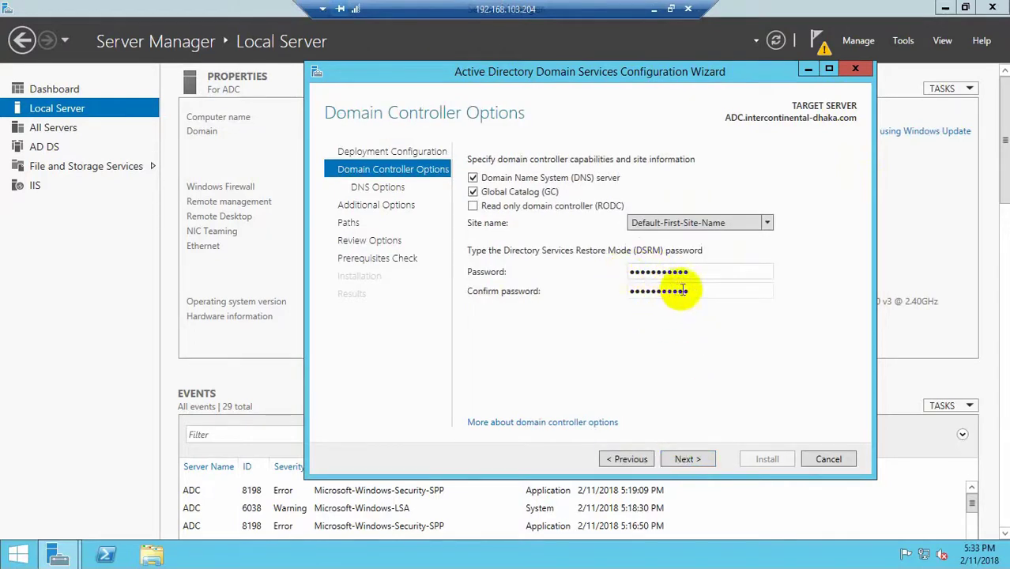
Step: Accept the DNS server and Global Catalog options, replication from any domain controller, and the default NTDS and SYSVOL folders
{"action": "left_click", "coordinate": [688, 459]}
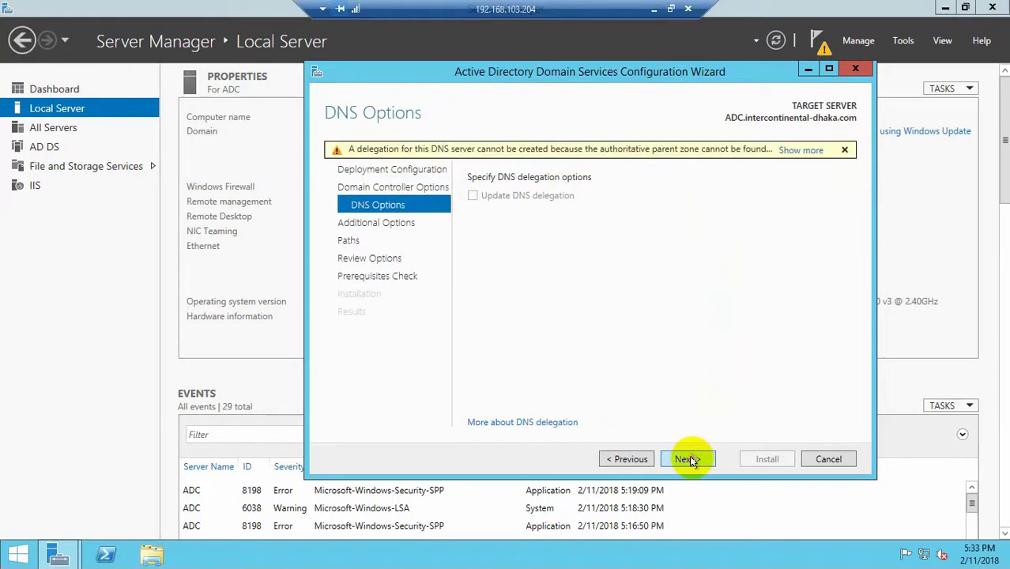
{"action": "left_click", "coordinate": [688, 459]}
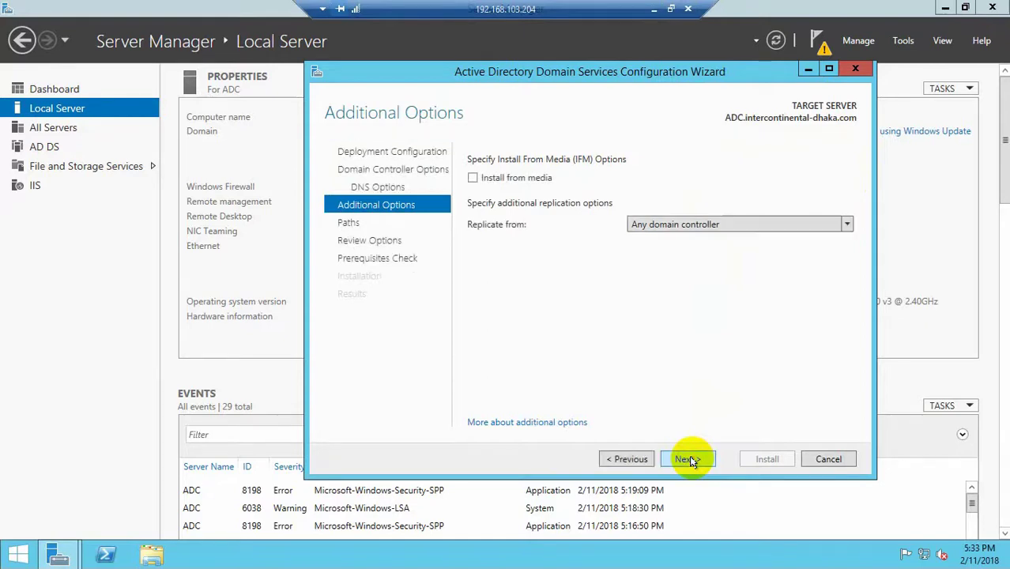
{"action": "left_click", "coordinate": [688, 460]}
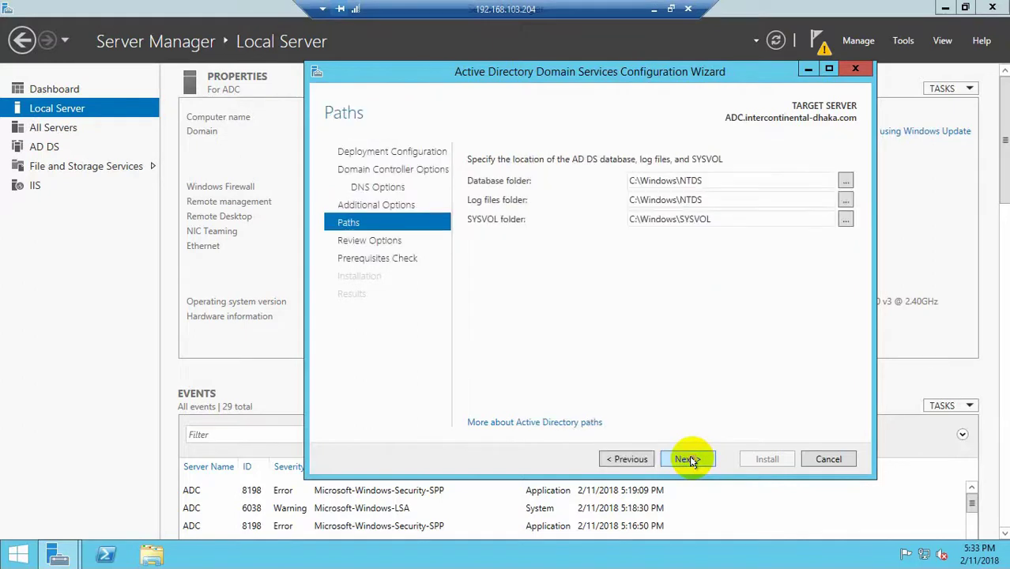
{"action": "left_click", "coordinate": [688, 459]}
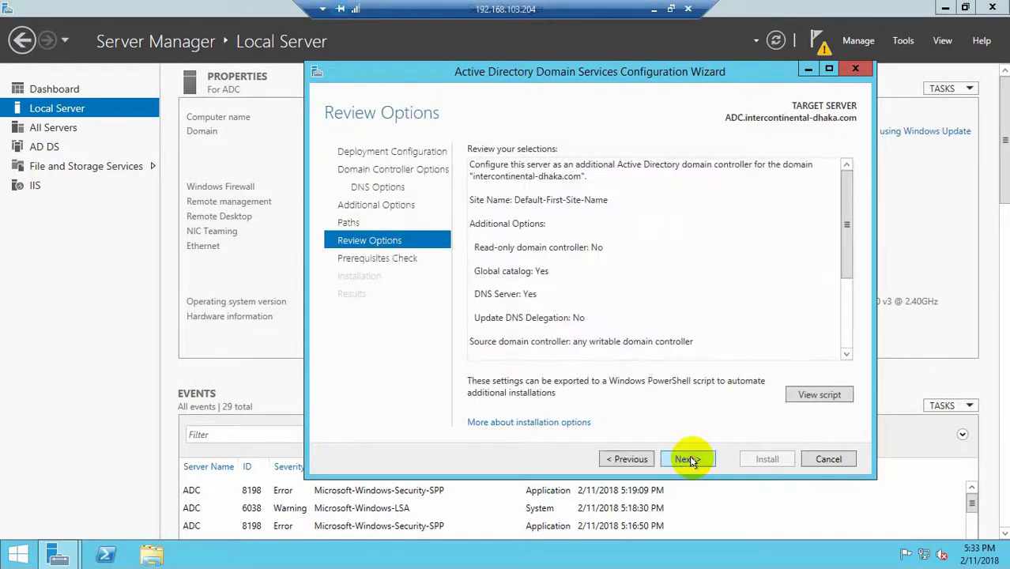
Step: Run the prerequisites check for the additional domain controller and start the installation
{"action": "left_click", "coordinate": [688, 459]}
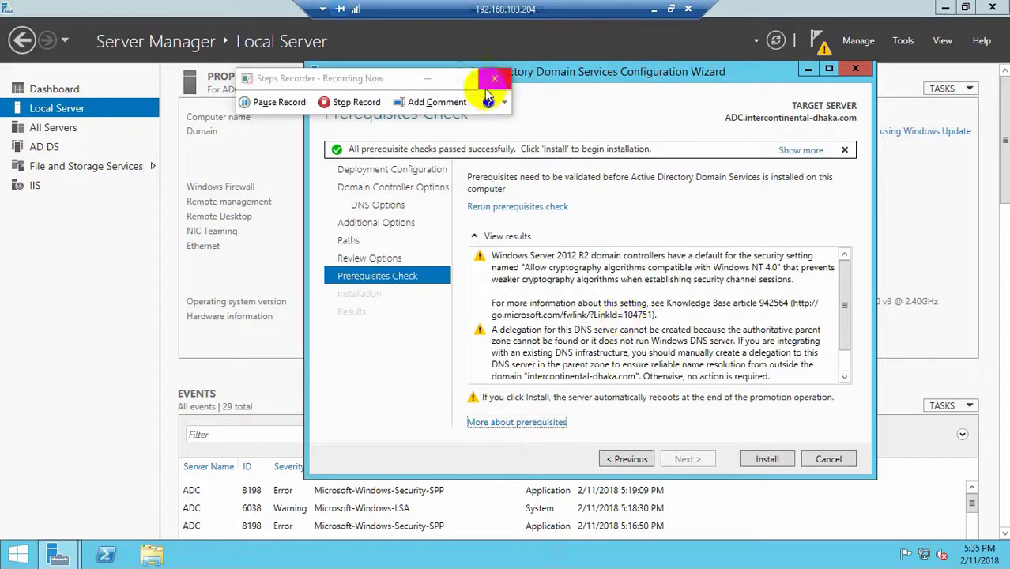
{"action": "left_click", "coordinate": [426, 79]}
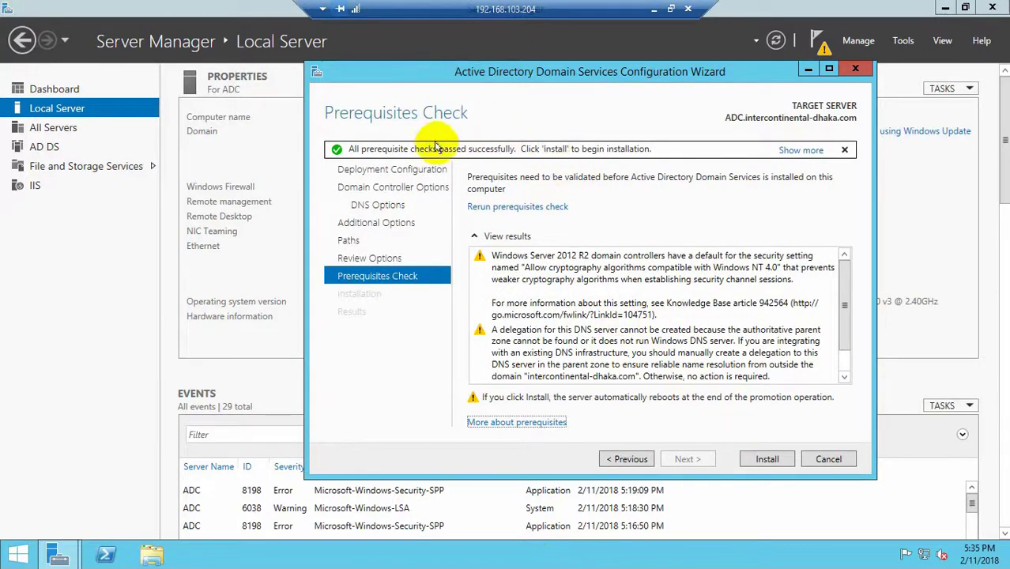
{"action": "left_click", "coordinate": [765, 459]}
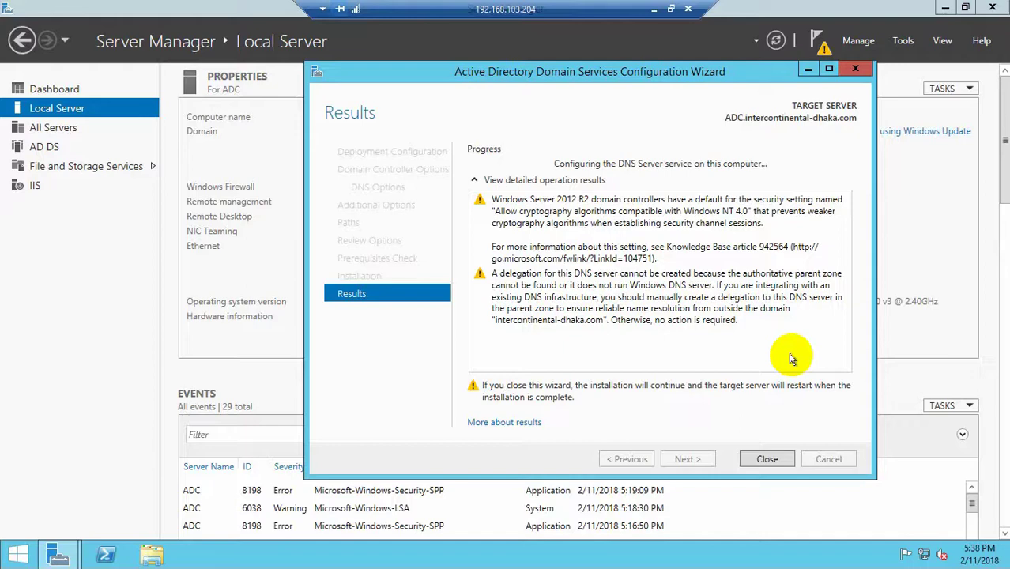
Step: Close the Active Directory Domain Services Configuration Wizard from its results page and refresh the local server information
{"action": "left_click", "coordinate": [773, 459]}
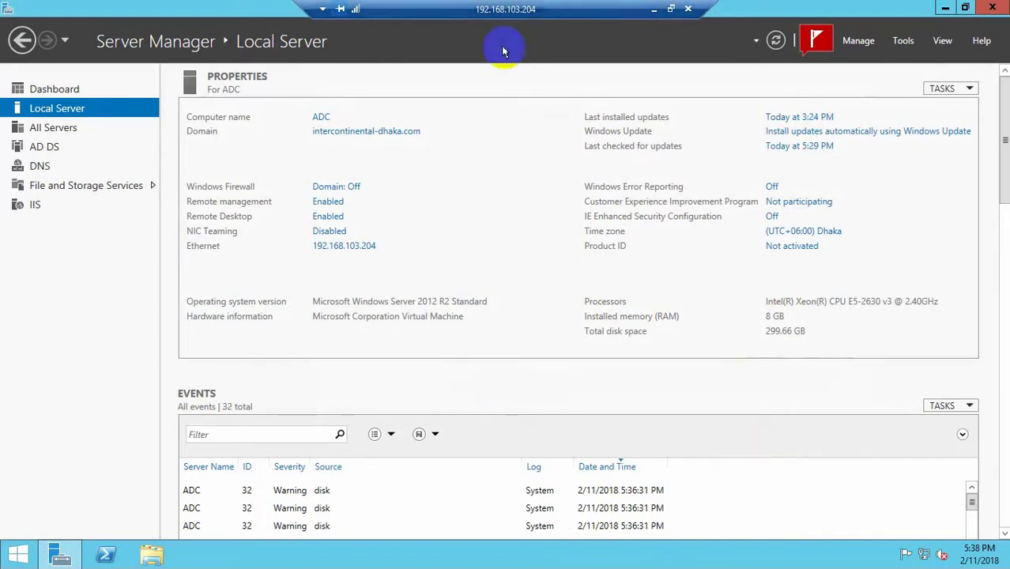
{"action": "left_click", "coordinate": [776, 40]}
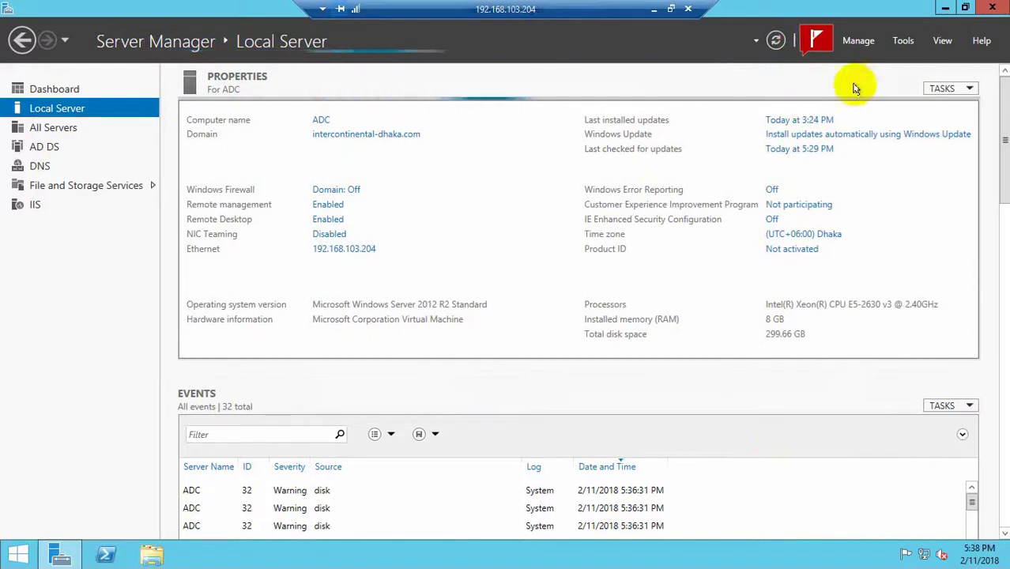
Step: Open Active Directory Users and Computers, list the Users container of intercontinental-dhaka.com with a widened console tree, and dismiss the sign-out notice
{"action": "left_click", "coordinate": [902, 41]}
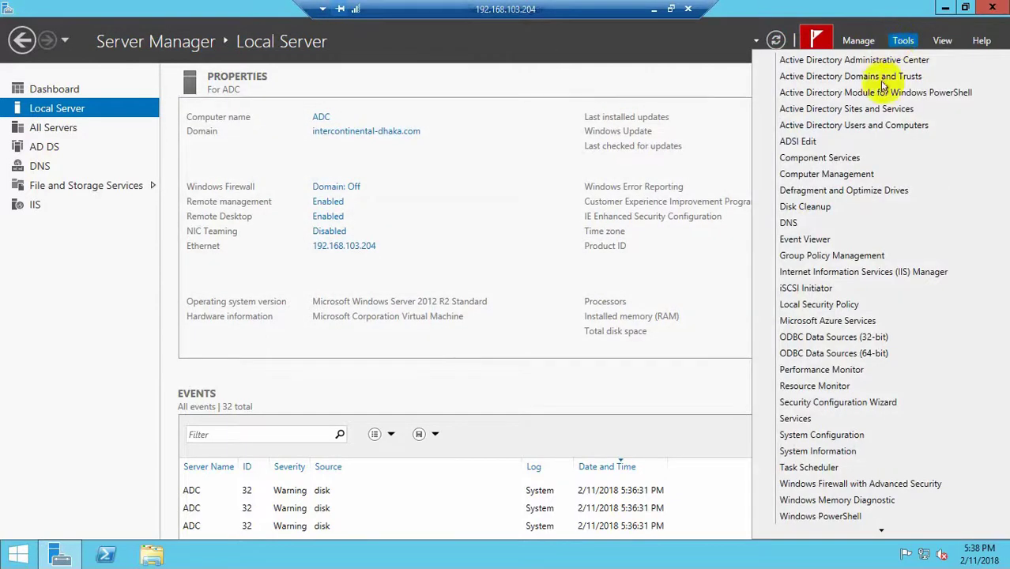
{"action": "left_click", "coordinate": [915, 124]}
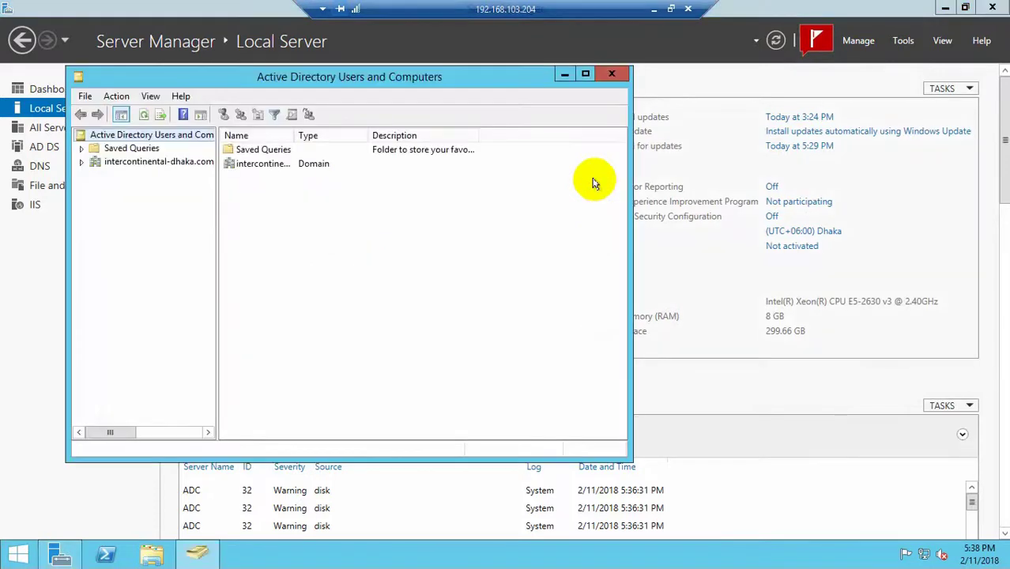
{"action": "left_click", "coordinate": [82, 162]}
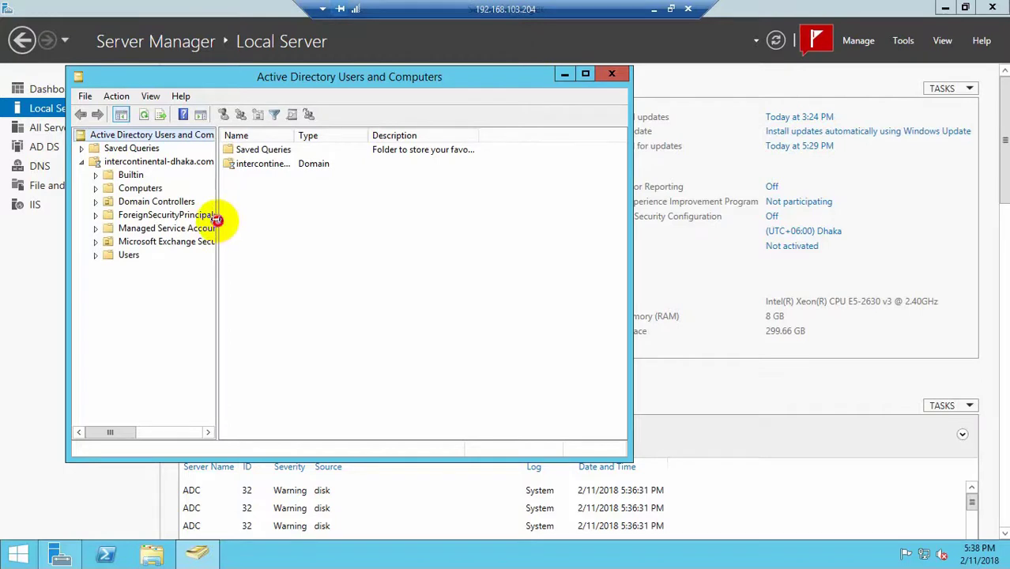
{"action": "left_click_drag", "start_coordinate": [216, 222], "coordinate": [272, 221]}
{"action": "left_click", "coordinate": [115, 256]}
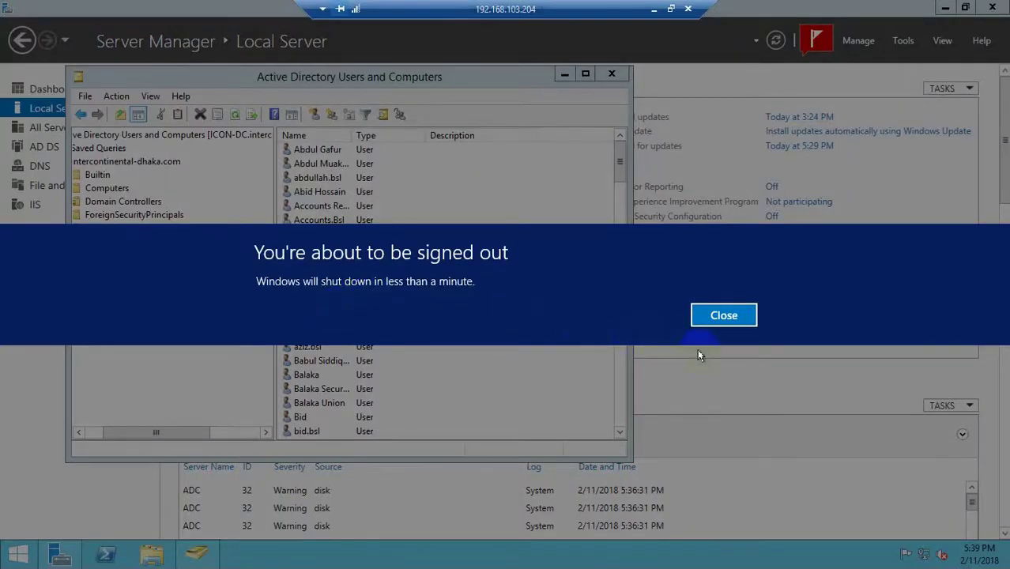
{"action": "left_click", "coordinate": [725, 317]}
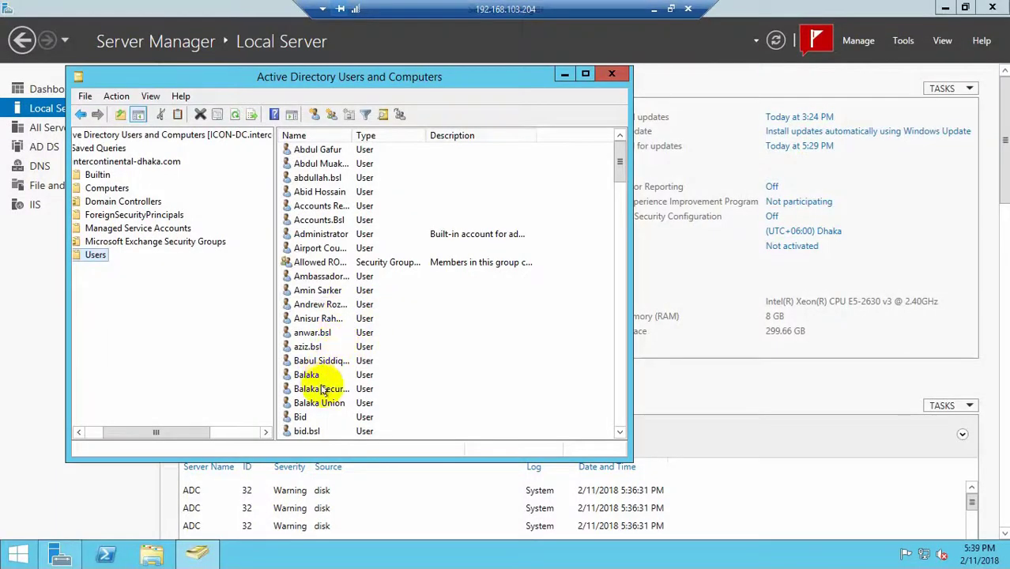